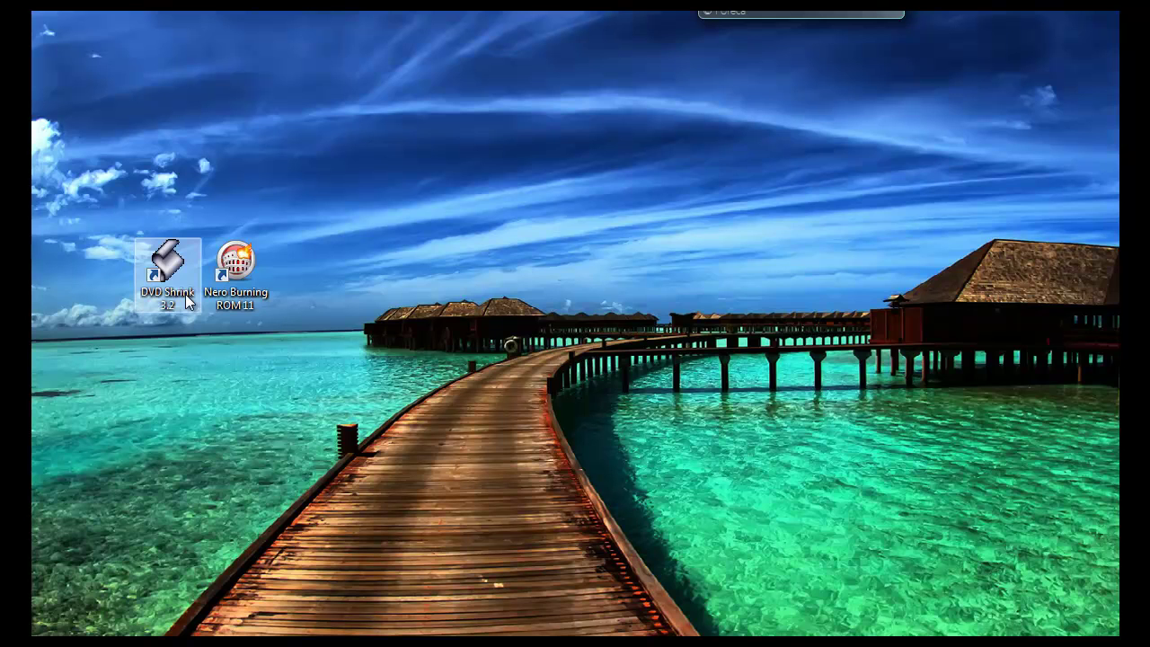
Launch DVD Shrink, load the disc from drive D:\ [My DVD], and exclude the Croatian subpicture from the main movie
double_click(162, 274)
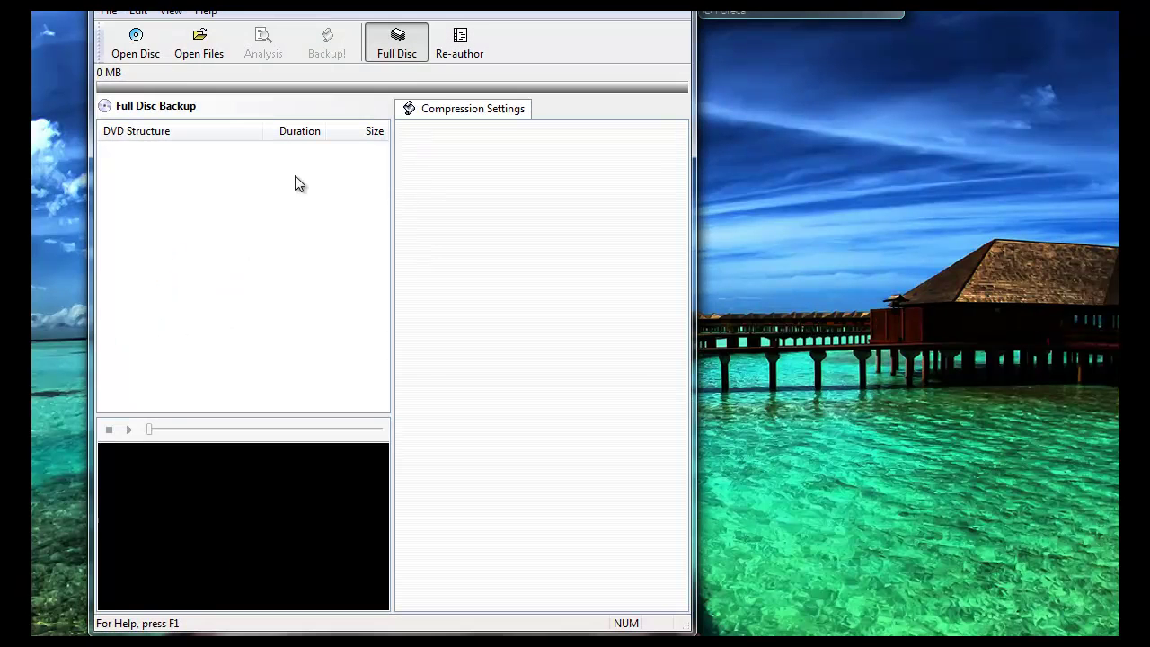
left_click_drag(499, 13, 643, 36)
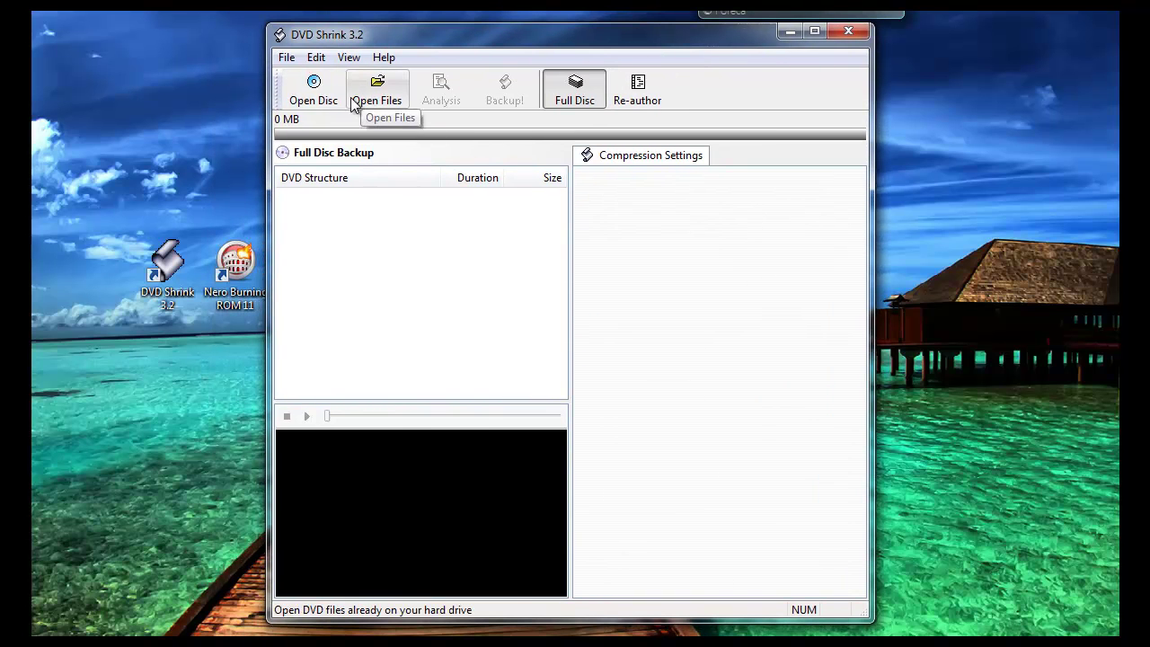
left_click(307, 102)
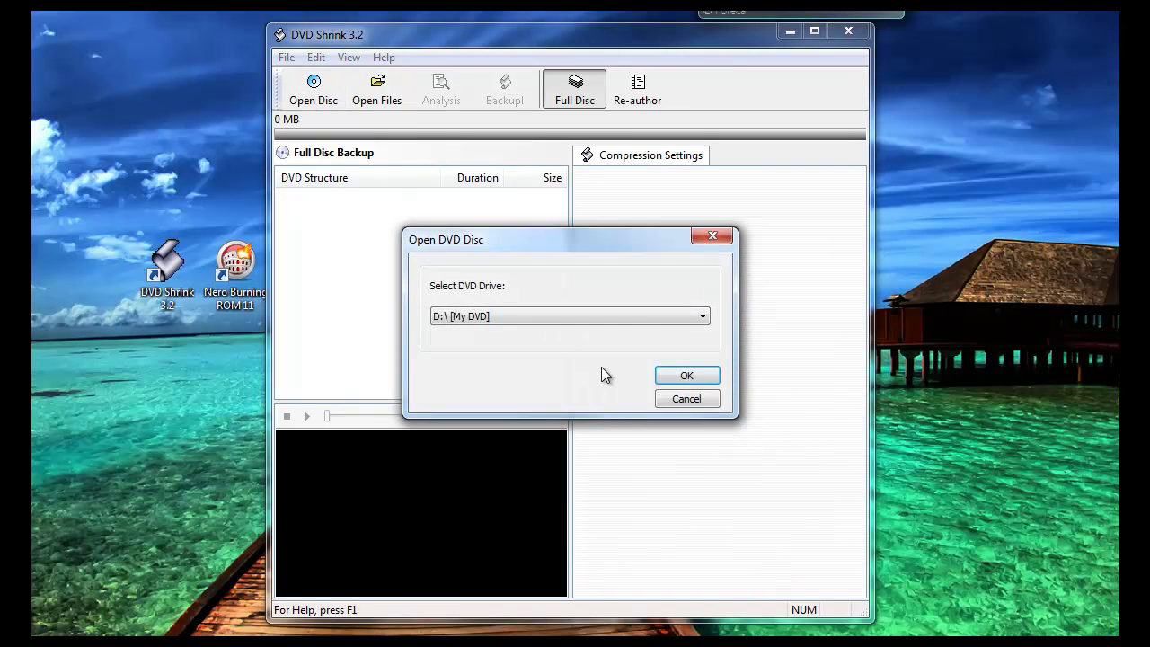
left_click(646, 319)
left_click(649, 328)
left_click(469, 320)
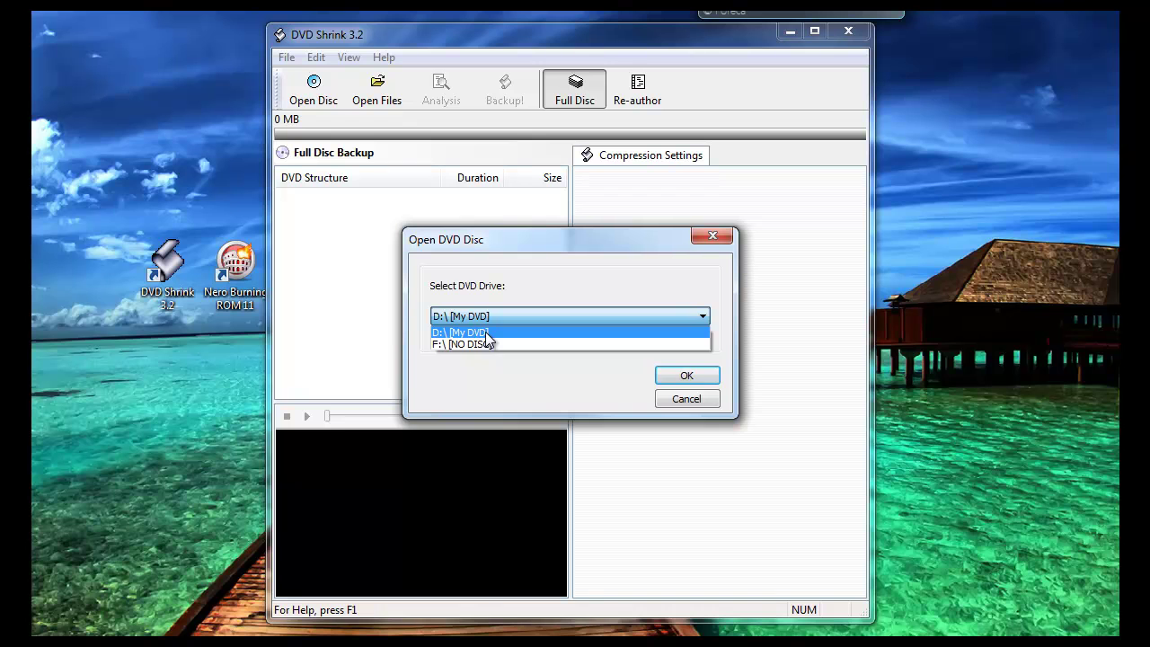
left_click(486, 333)
left_click(688, 375)
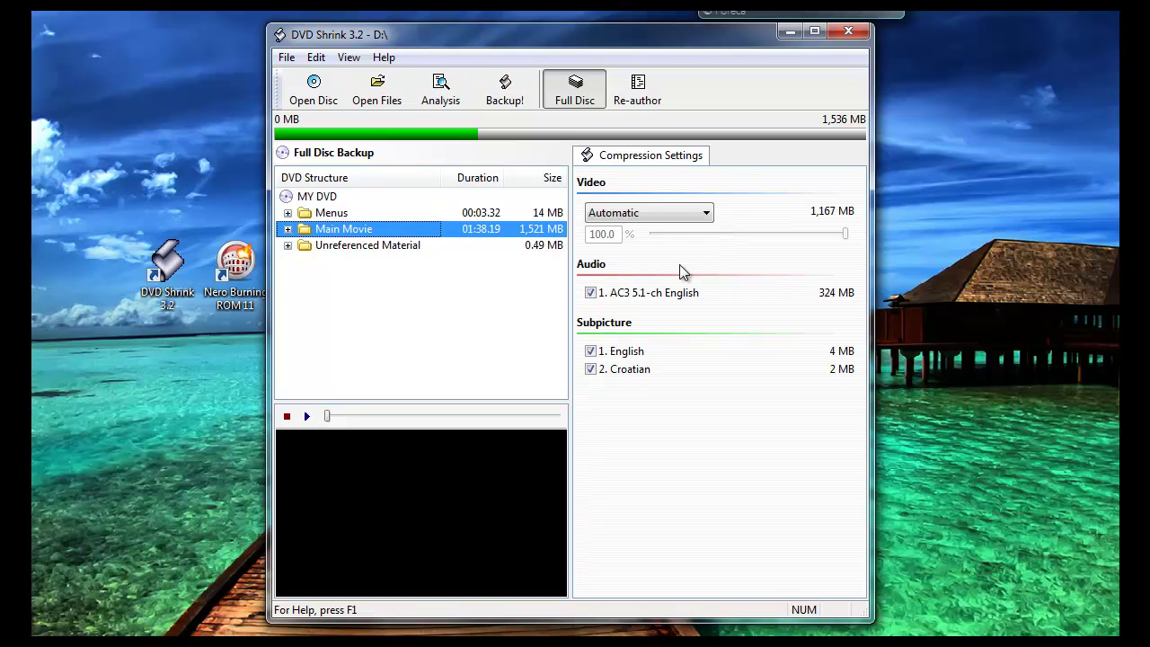
left_click(591, 370)
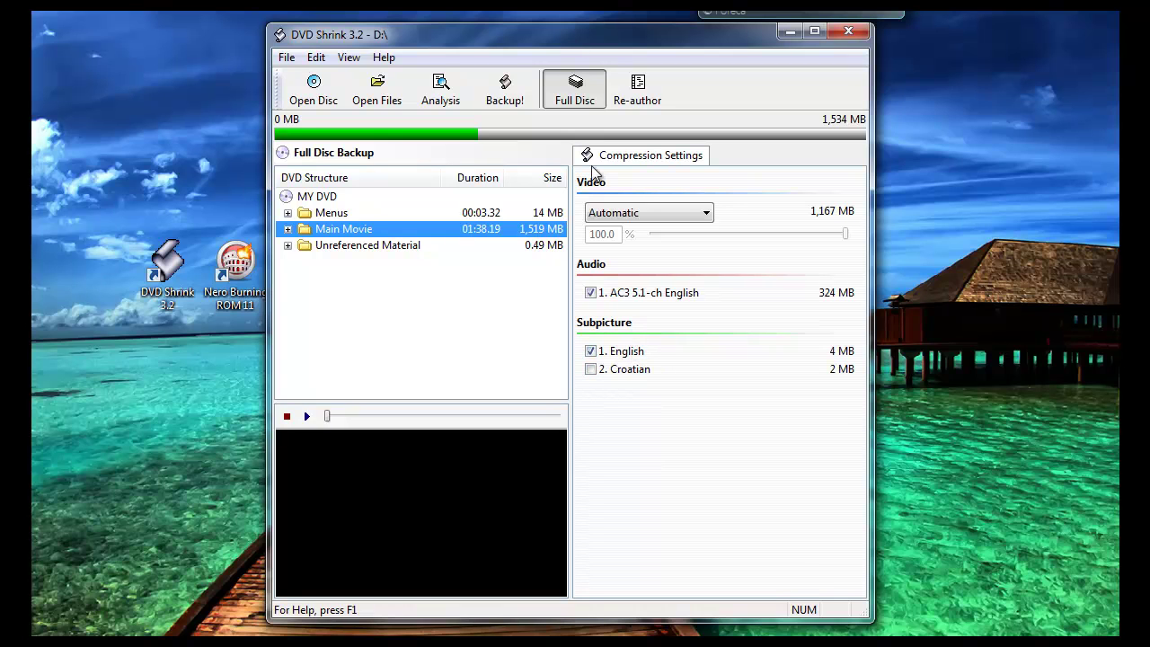
Review the hard disk target folder settings for the DVD backup, browse the available folders, and leave without starting the backup
left_click(505, 93)
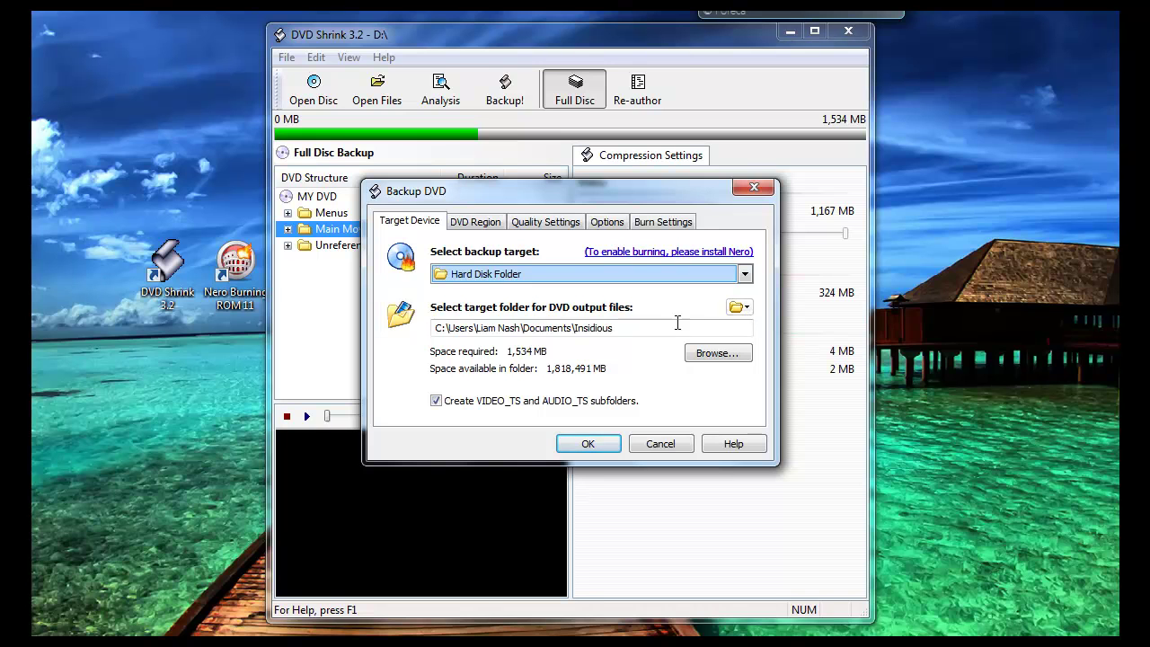
left_click_drag(616, 327, 576, 327)
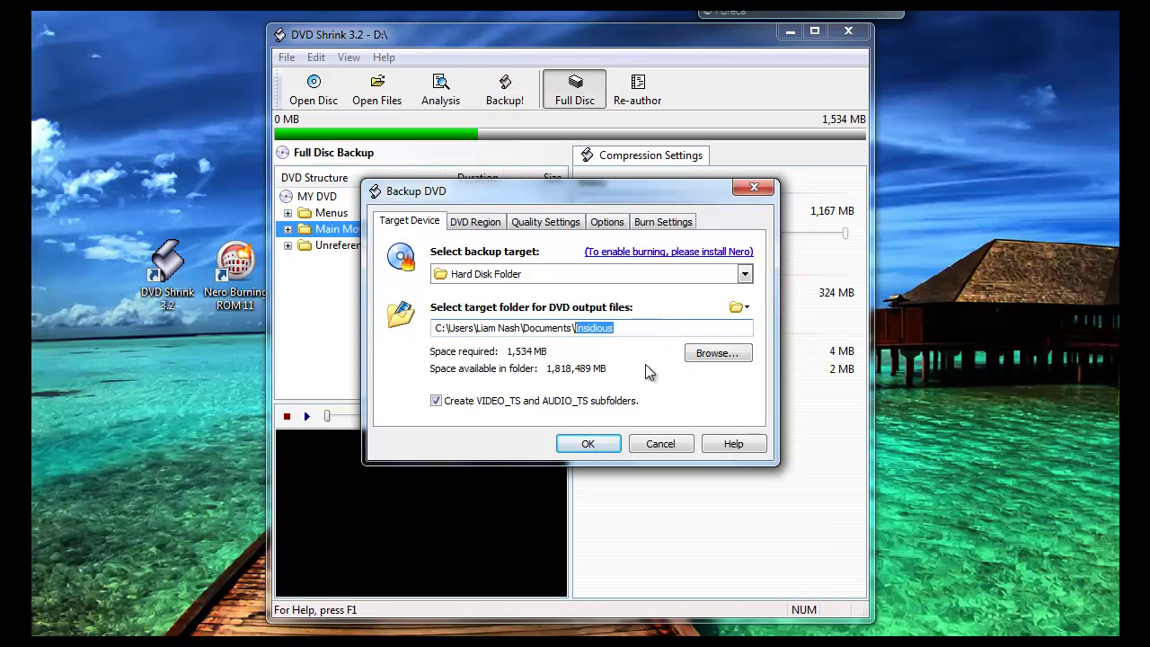
left_click(719, 357)
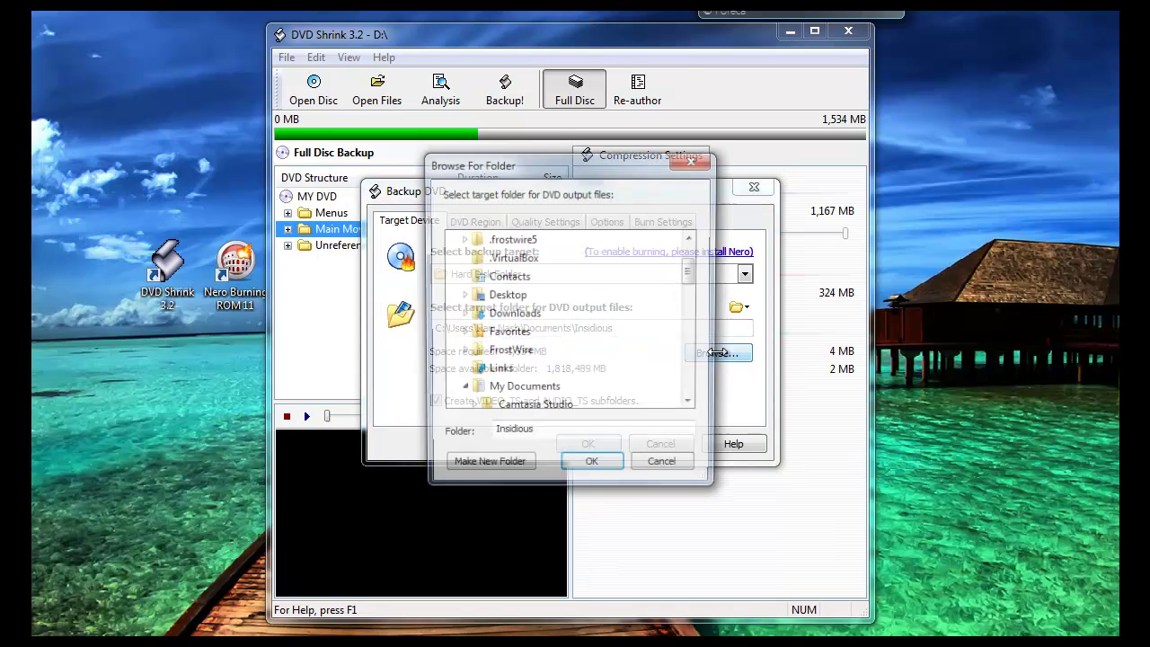
left_click_drag(691, 273, 691, 314)
left_click(674, 469)
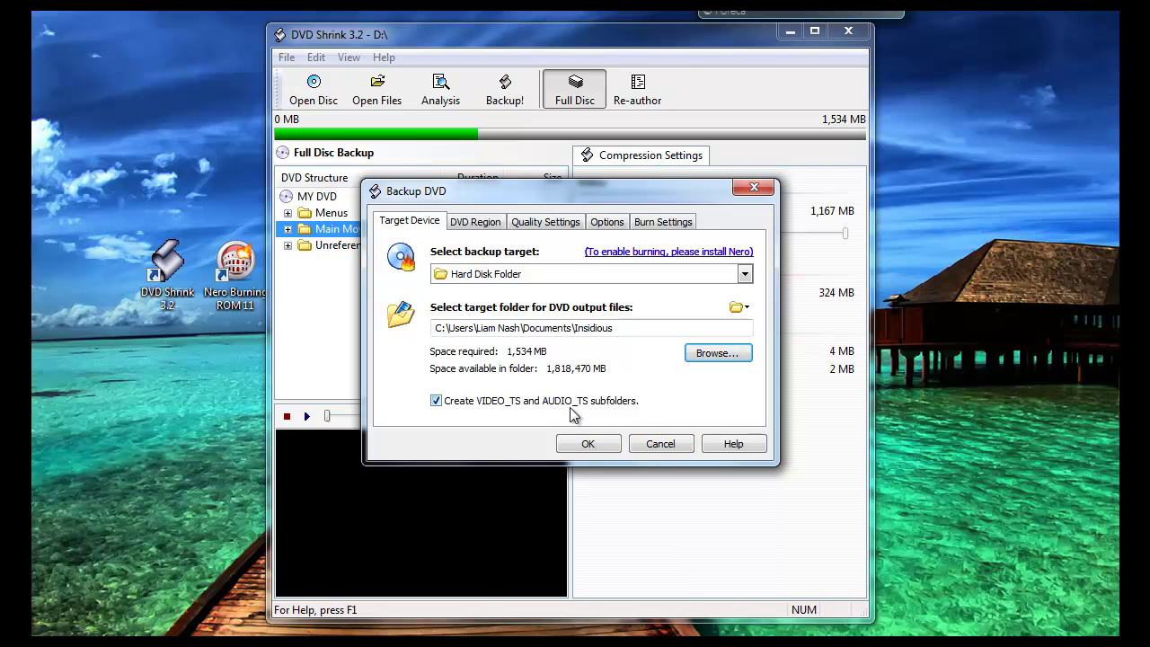
left_click(676, 450)
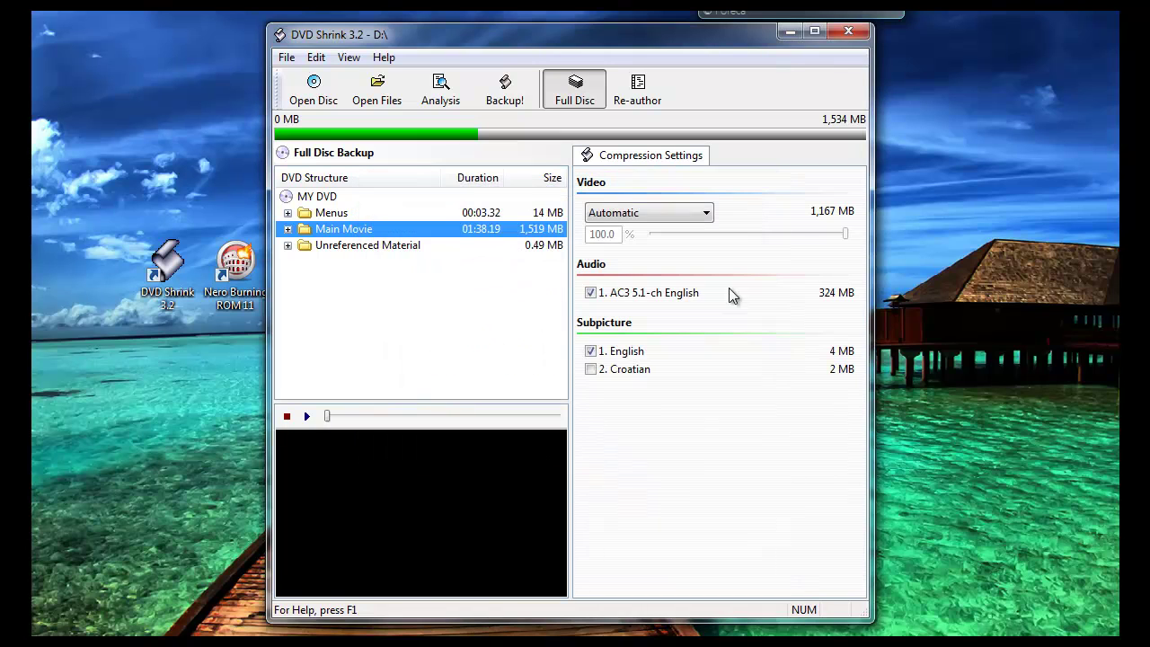
Close DVD Shrink and examine the AUDIO_TS and VIDEO_TS subfolders of the Insidious folder in the Documents library
left_click(861, 36)
key("super")
left_click(56, 449)
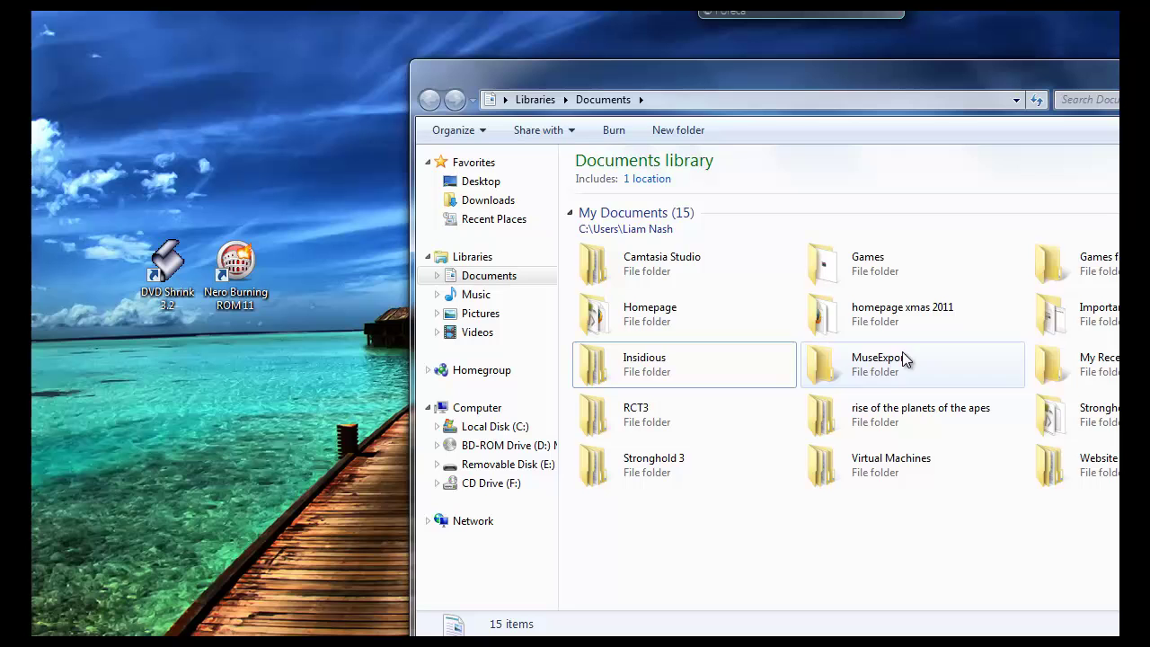
double_click(702, 359)
left_click_drag(792, 79, 643, 80)
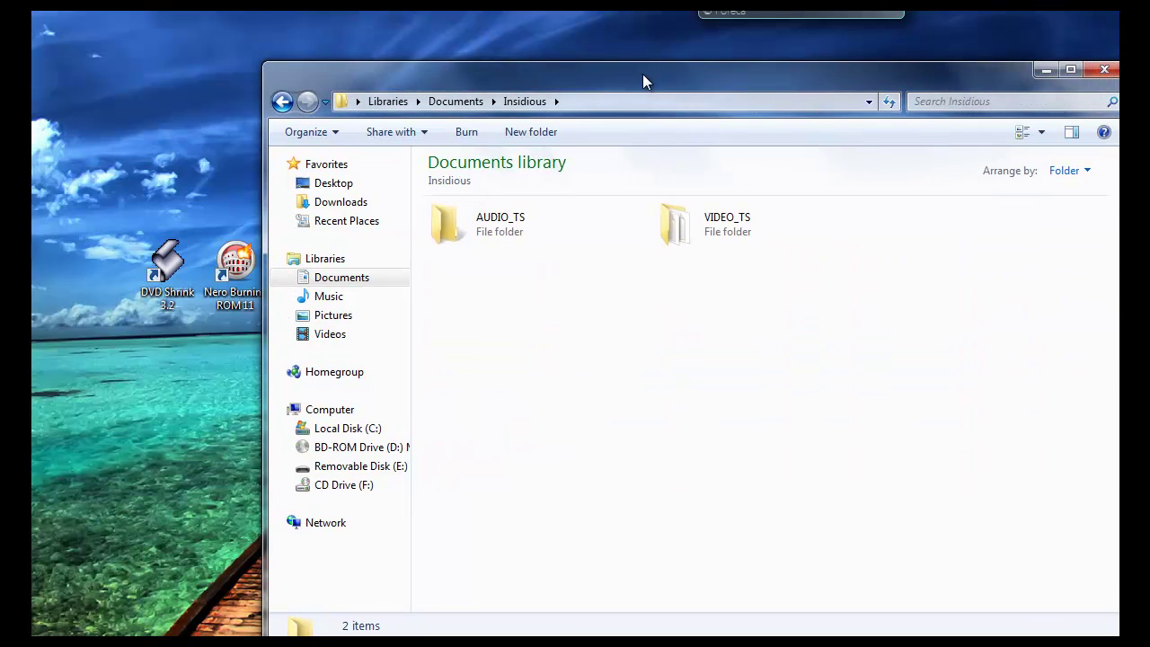
double_click(464, 235)
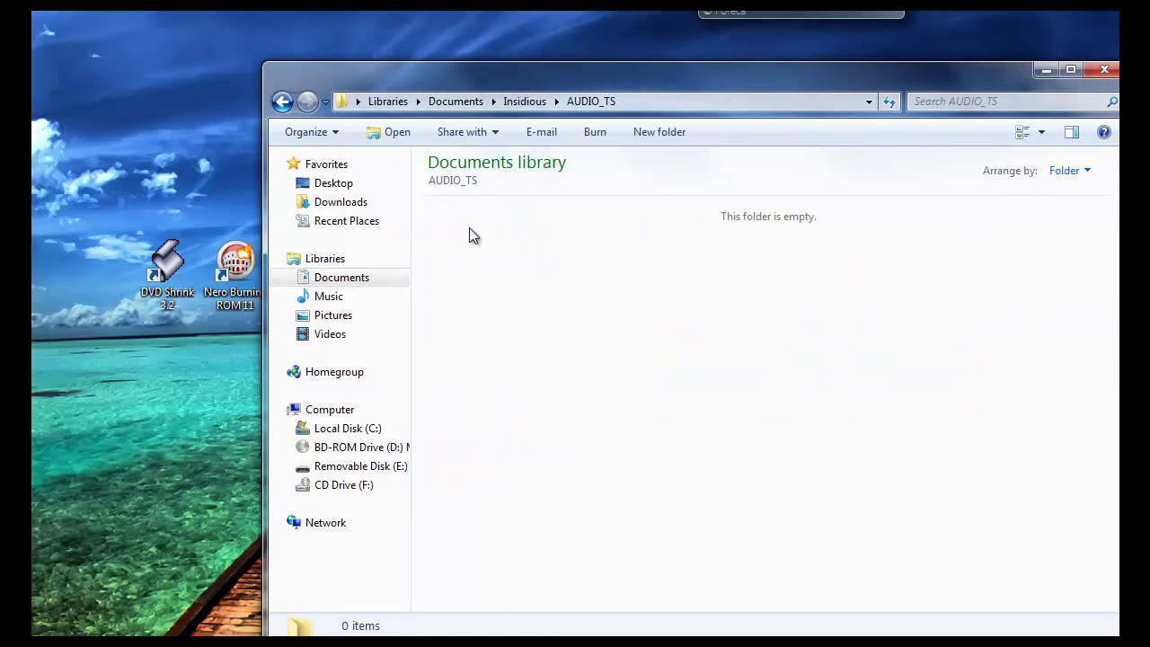
left_click(282, 100)
double_click(731, 239)
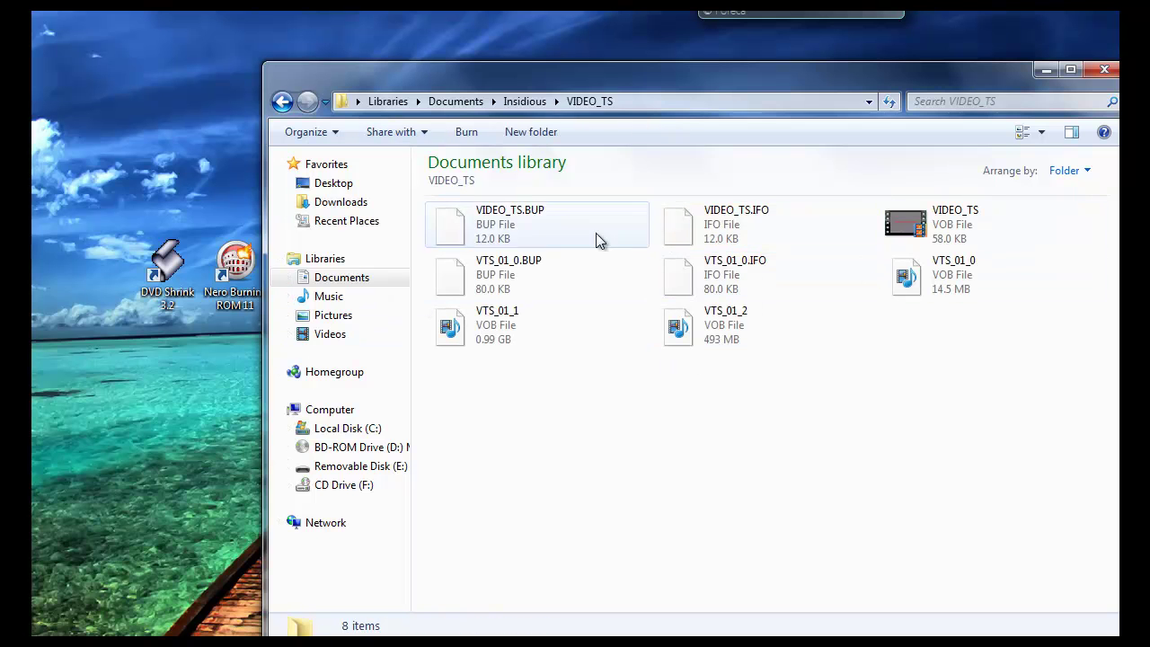
left_click(283, 103)
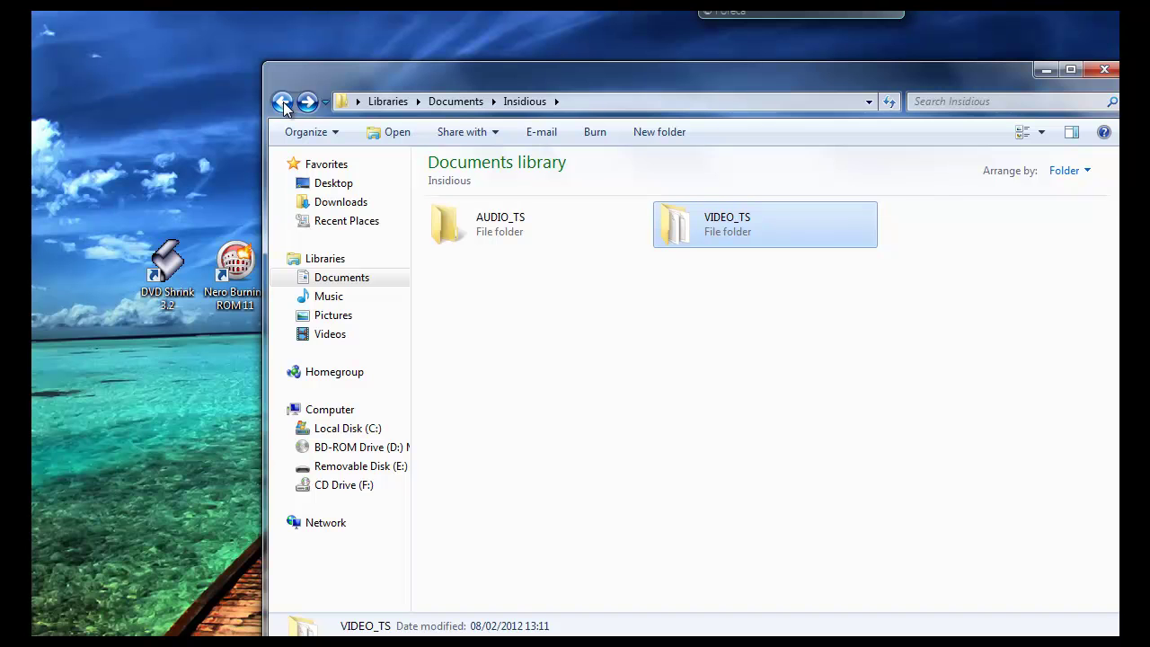
left_click(283, 102)
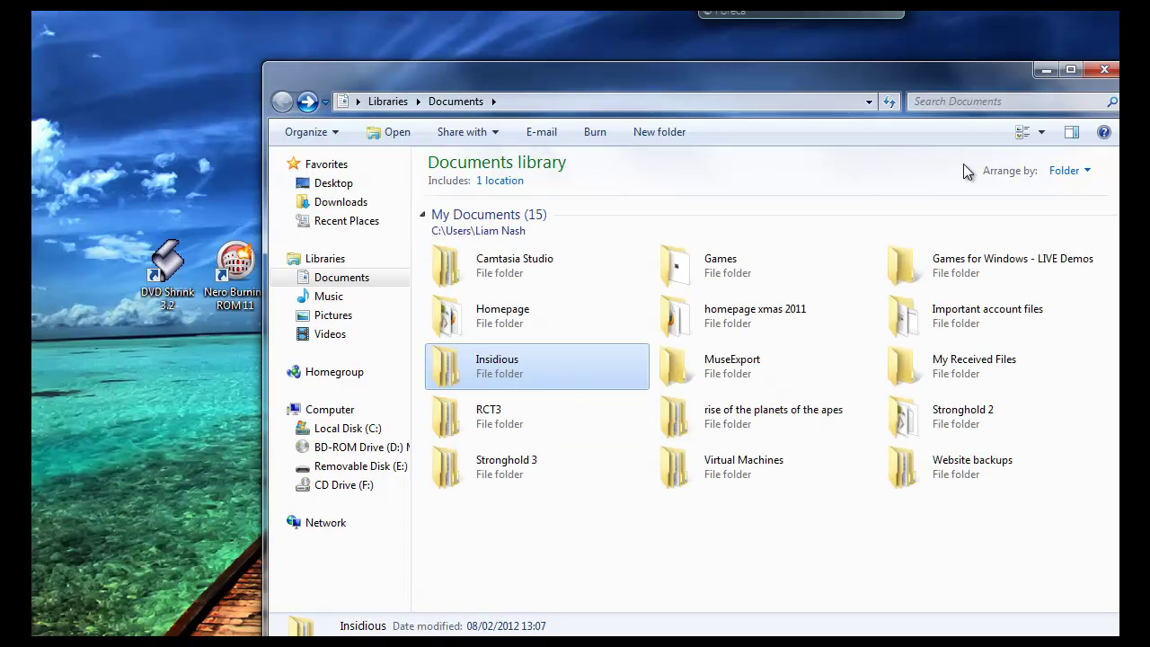
left_click(1103, 74)
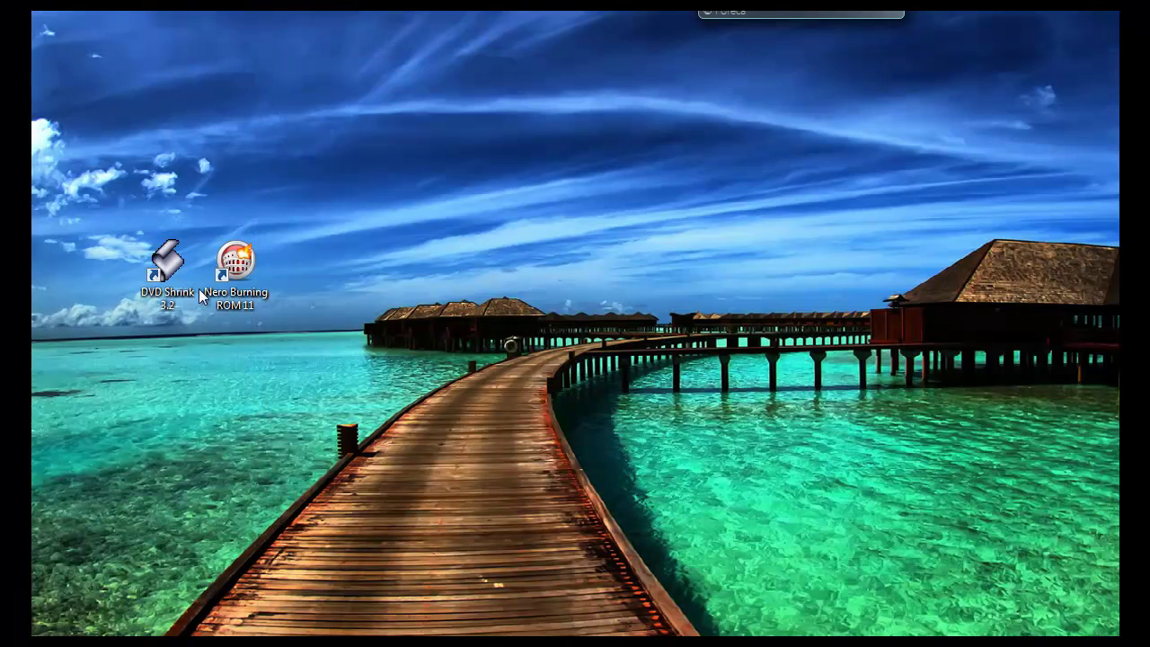
Launch Nero Burning ROM, dismiss the webpage window, and create a new DVD-Video compilation
double_click(218, 284)
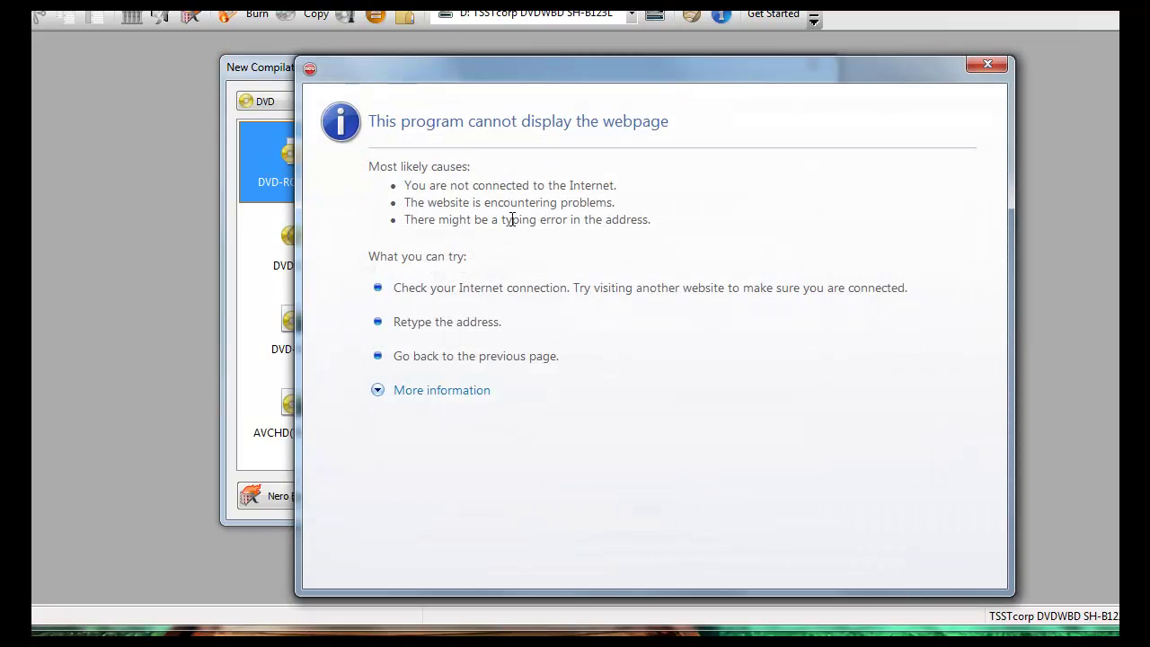
left_click(986, 67)
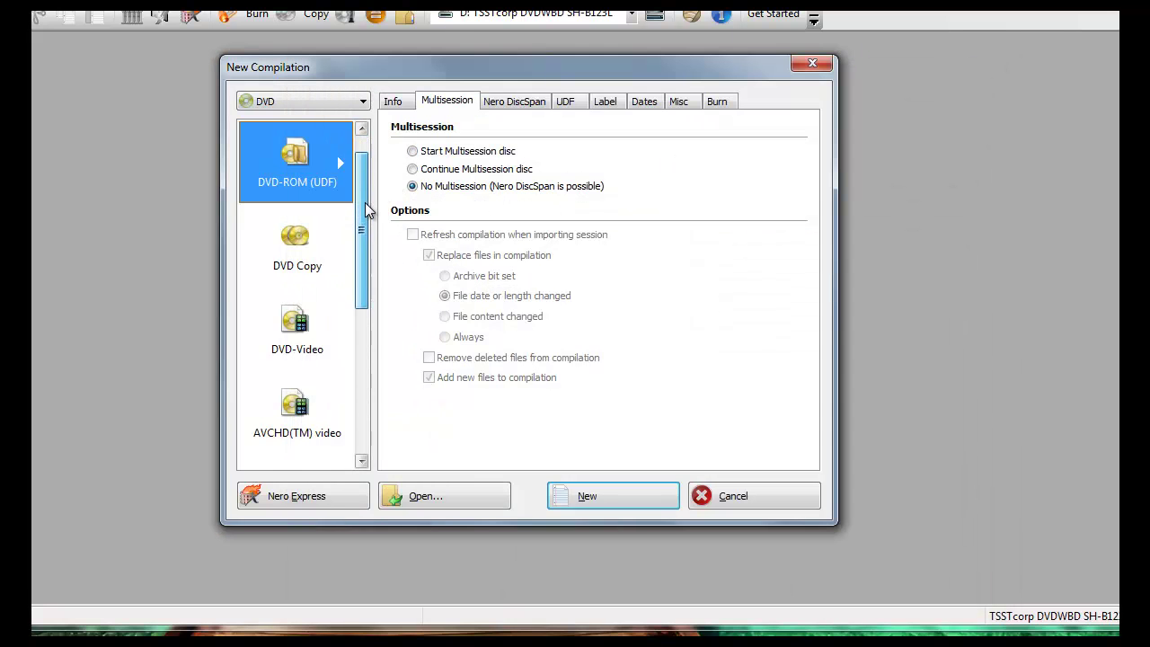
scroll(368, 218, "down", 1)
left_click(307, 237)
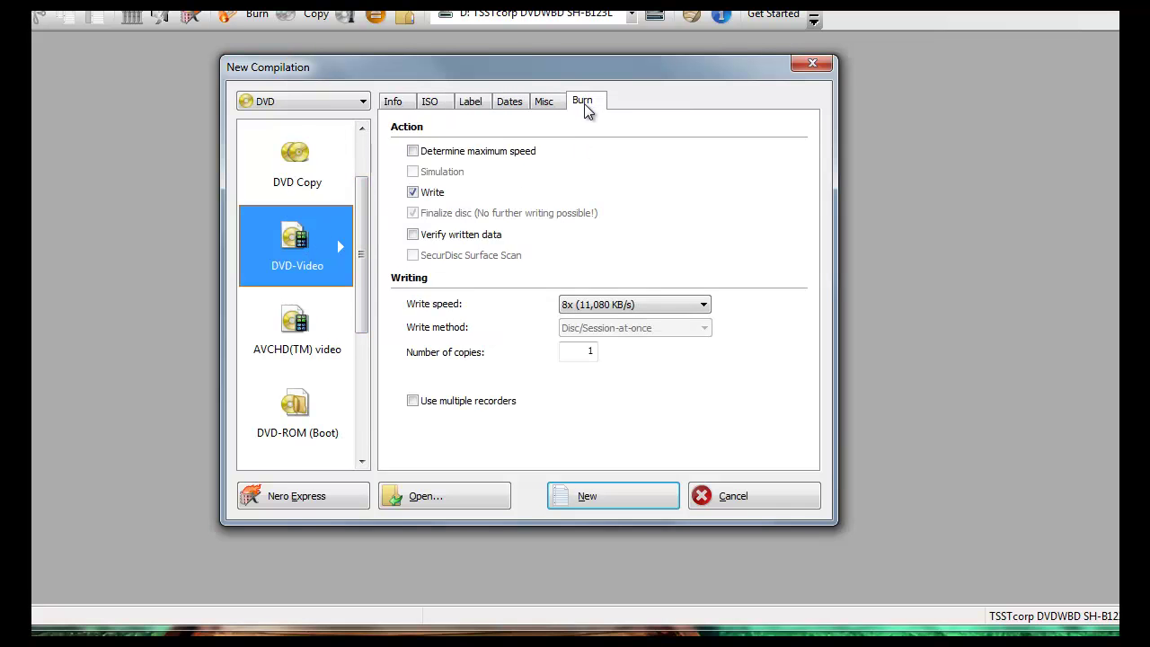
left_click(577, 499)
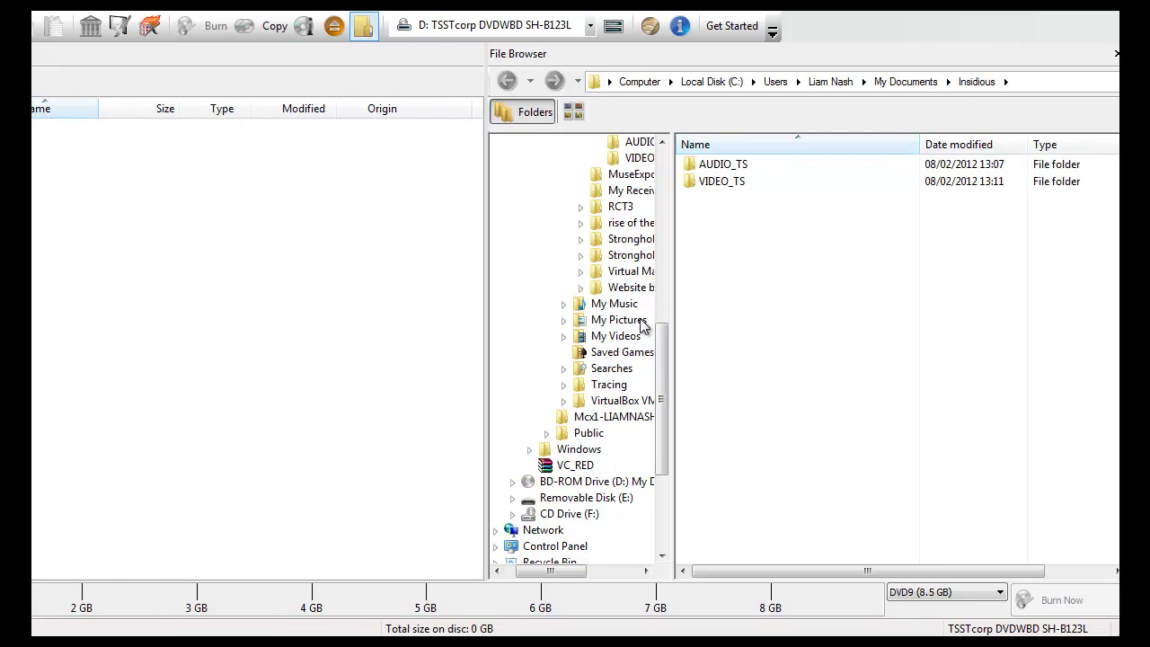
Add the Insidious folder's DVD files from My Documents to the DVD-Video compilation
scroll(669, 353, "up", 1)
scroll(672, 341, "up", 1)
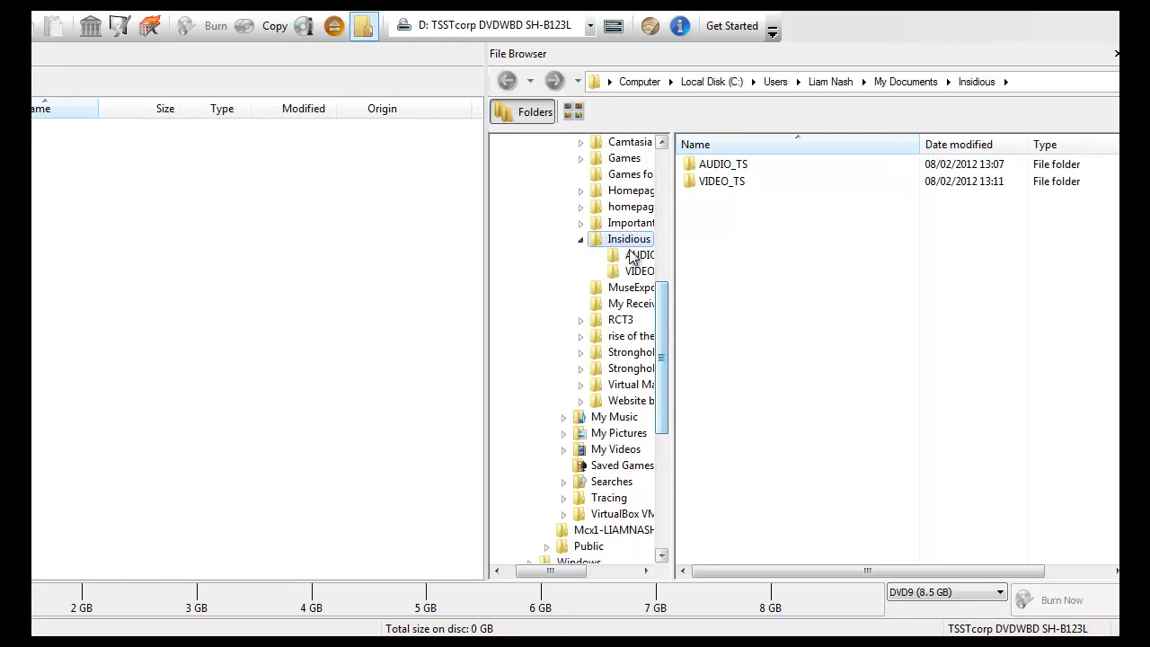
left_click(582, 243)
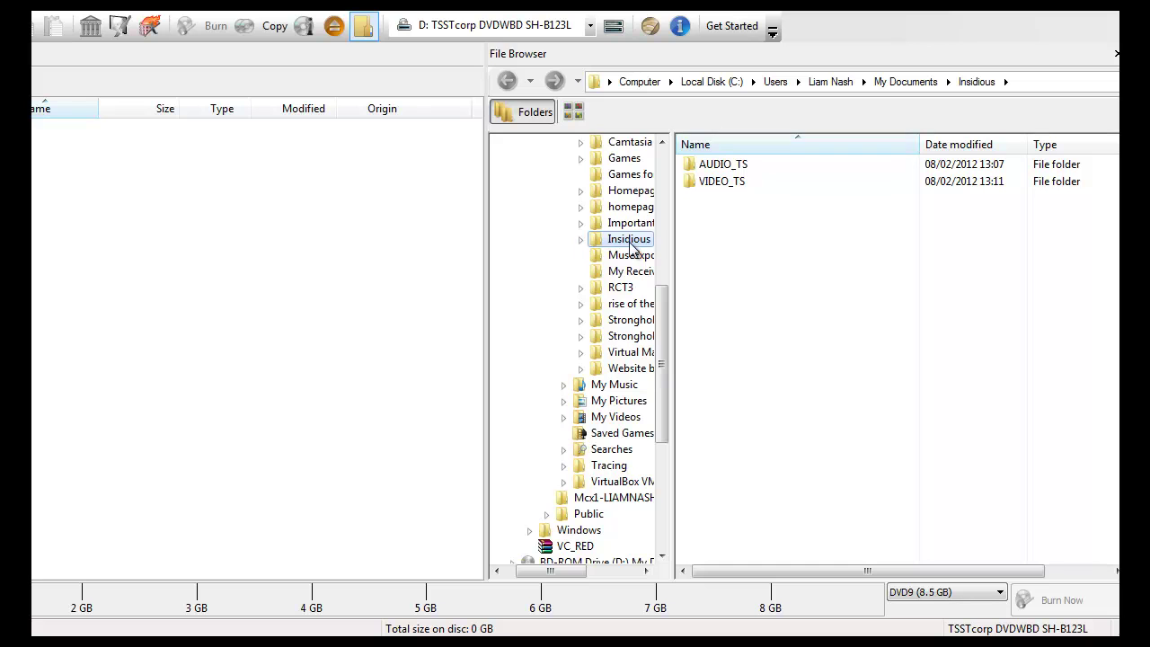
left_click(627, 257)
left_click(627, 241)
mouse_move(626, 246)
left_mouse_down()
mouse_move(282, 249)
mouse_move(242, 230)
mouse_move(245, 241)
left_mouse_up()
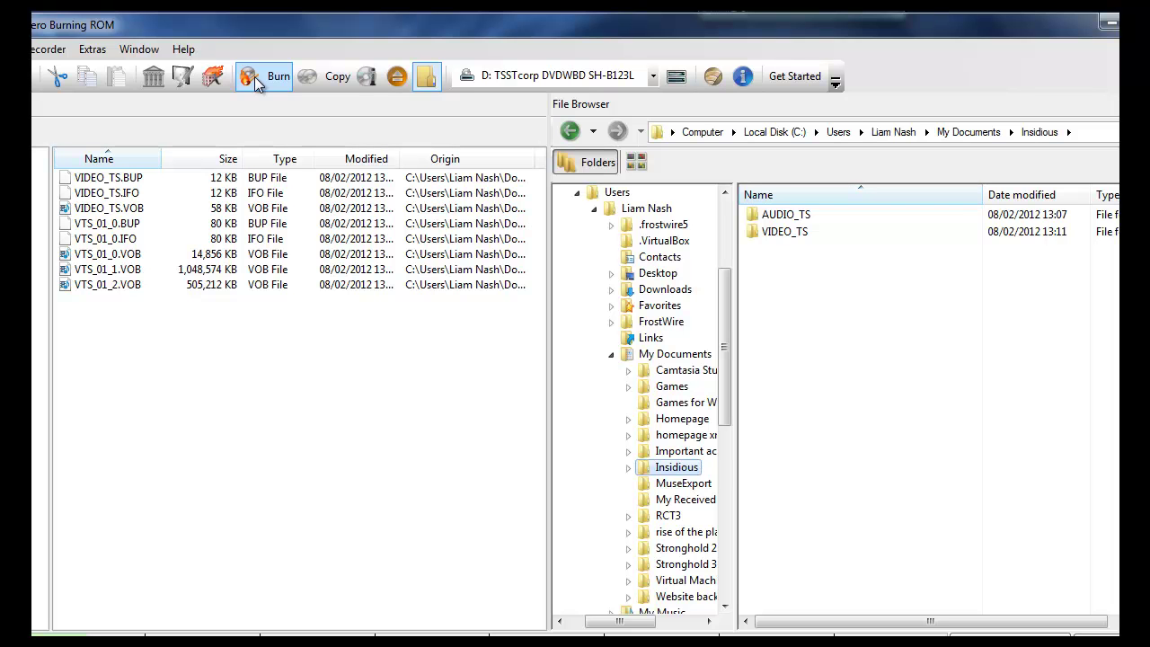
Open the burn settings for the DVD-Video compilation and make sure the Write action is enabled
left_click(255, 78)
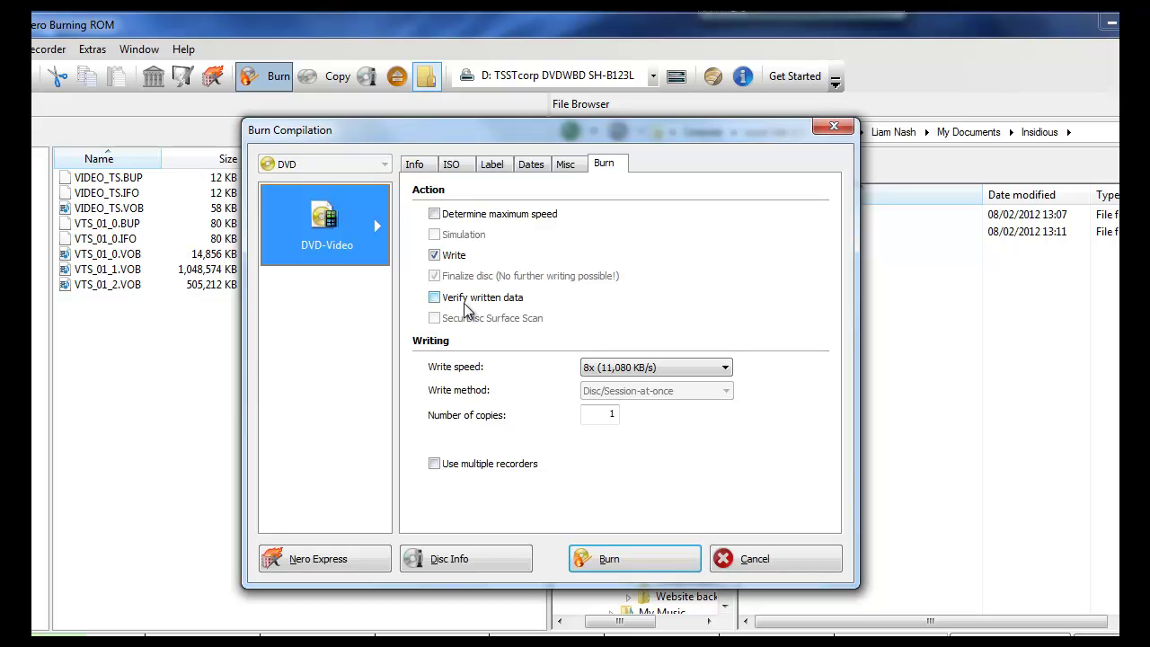
left_click(434, 256)
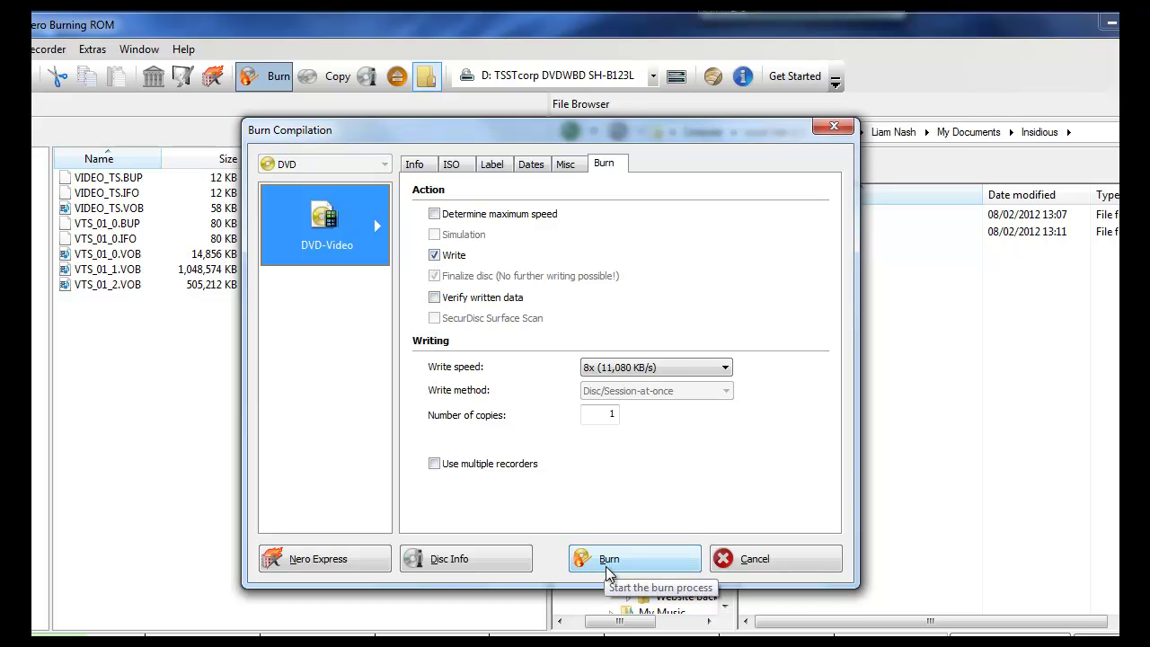